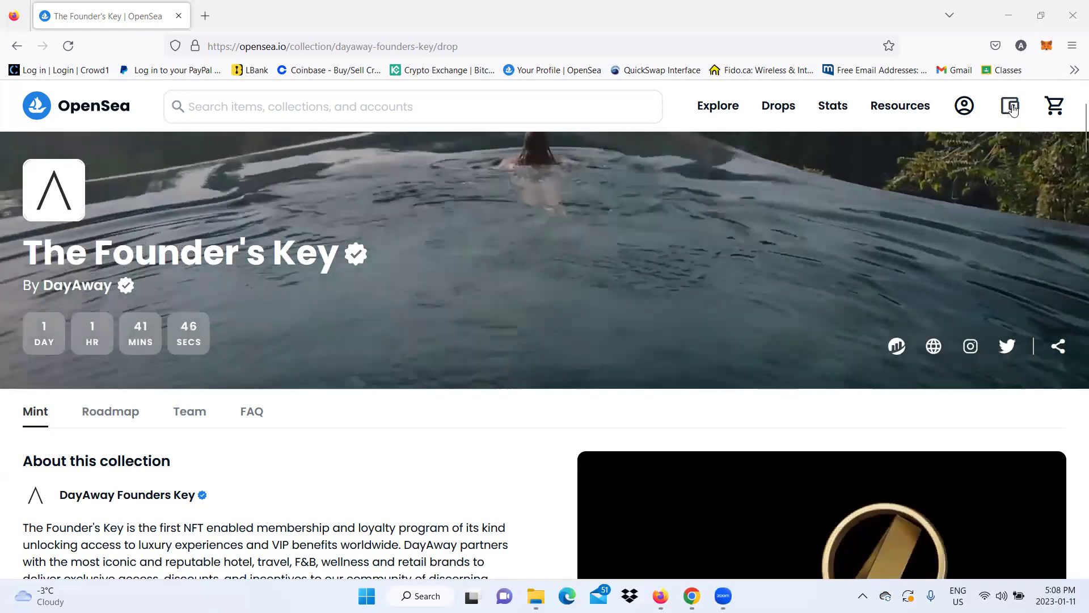
left_click(1013, 108)
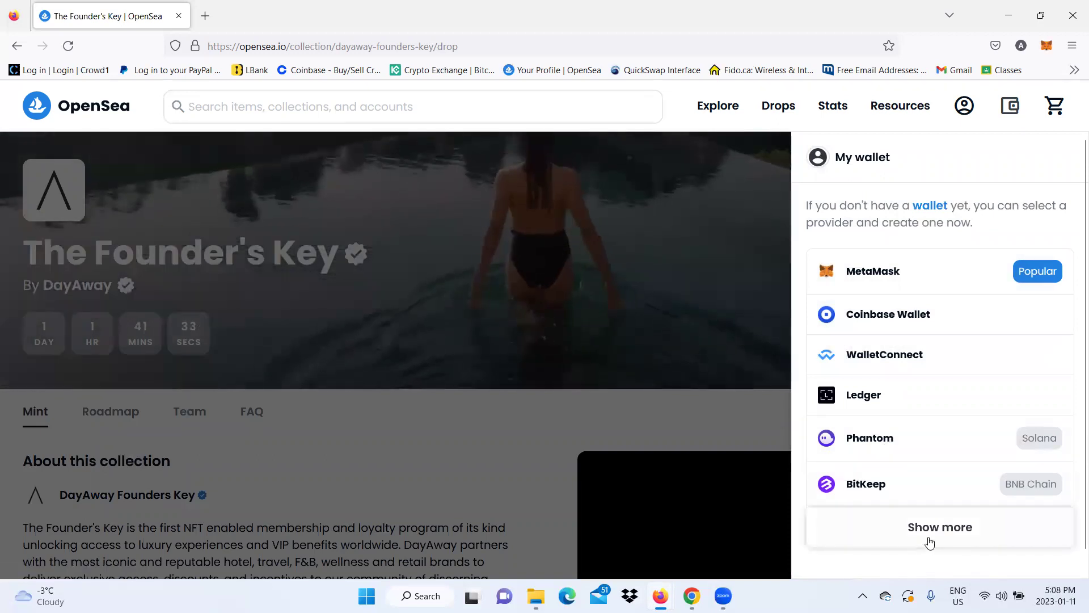
left_click(937, 539)
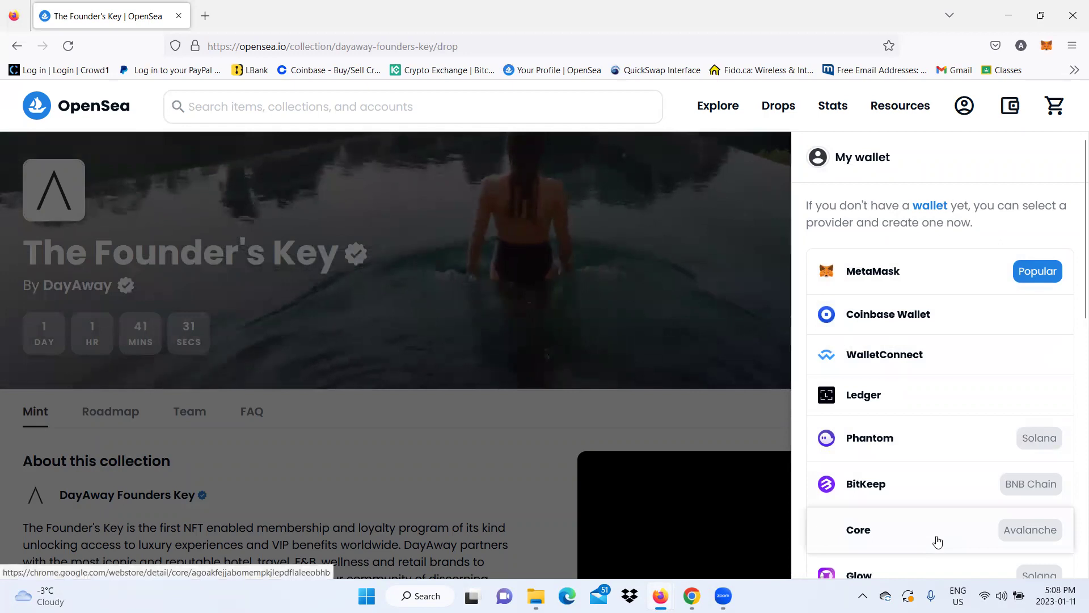
left_click_drag(1074, 316, 1072, 435)
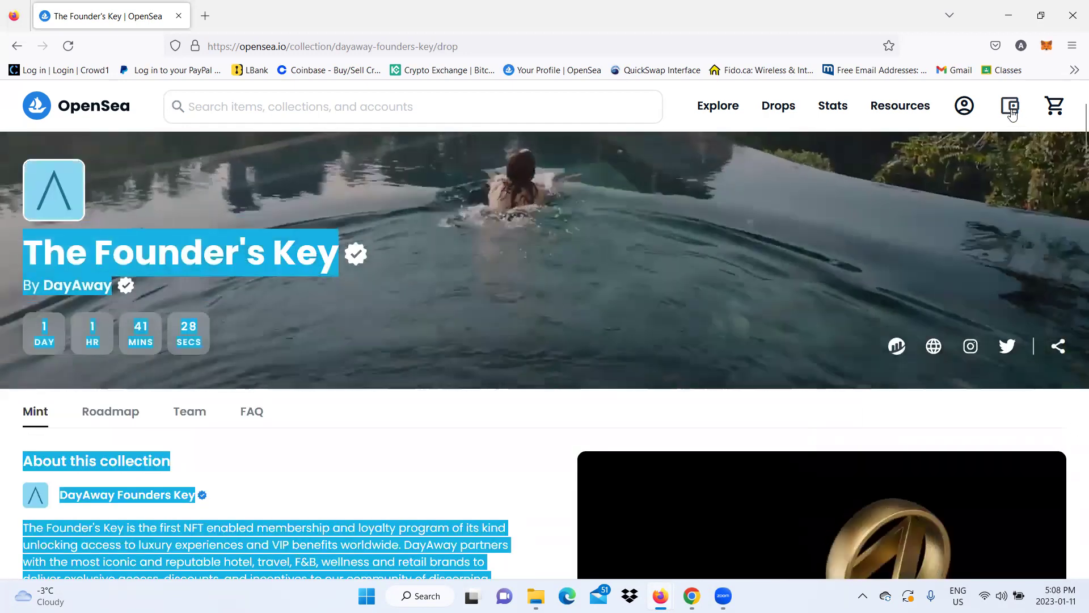
left_click(1011, 108)
left_click(1006, 230)
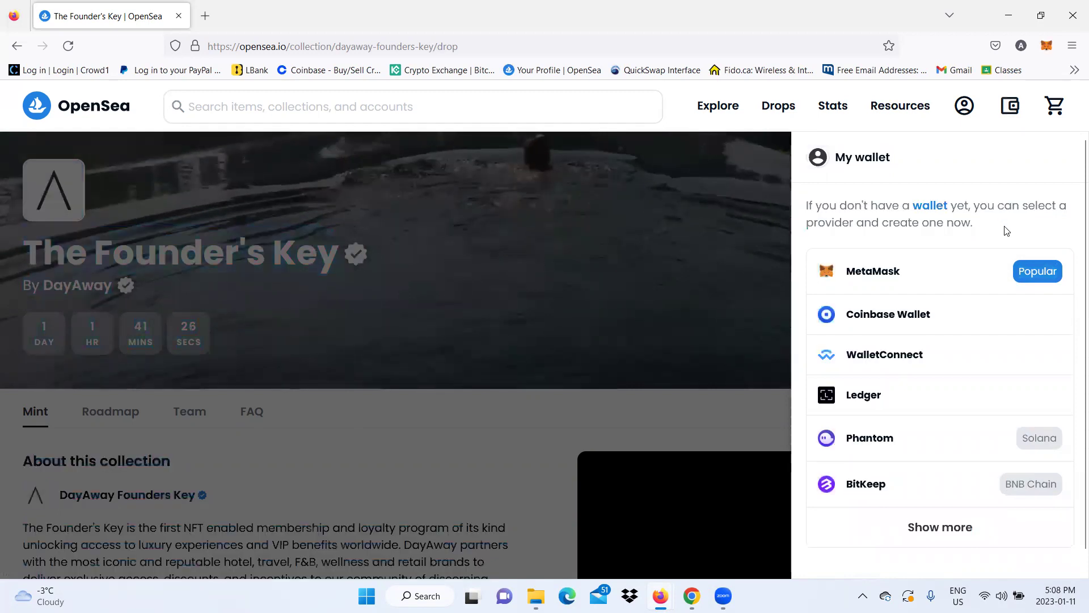
left_click(1070, 246)
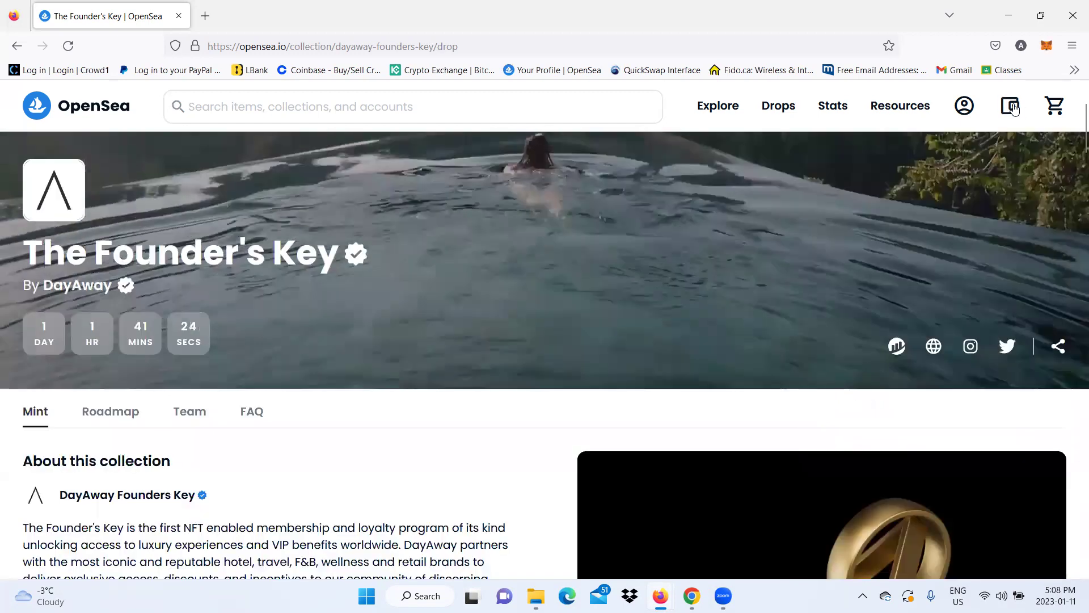
left_click(1011, 107)
left_click(893, 540)
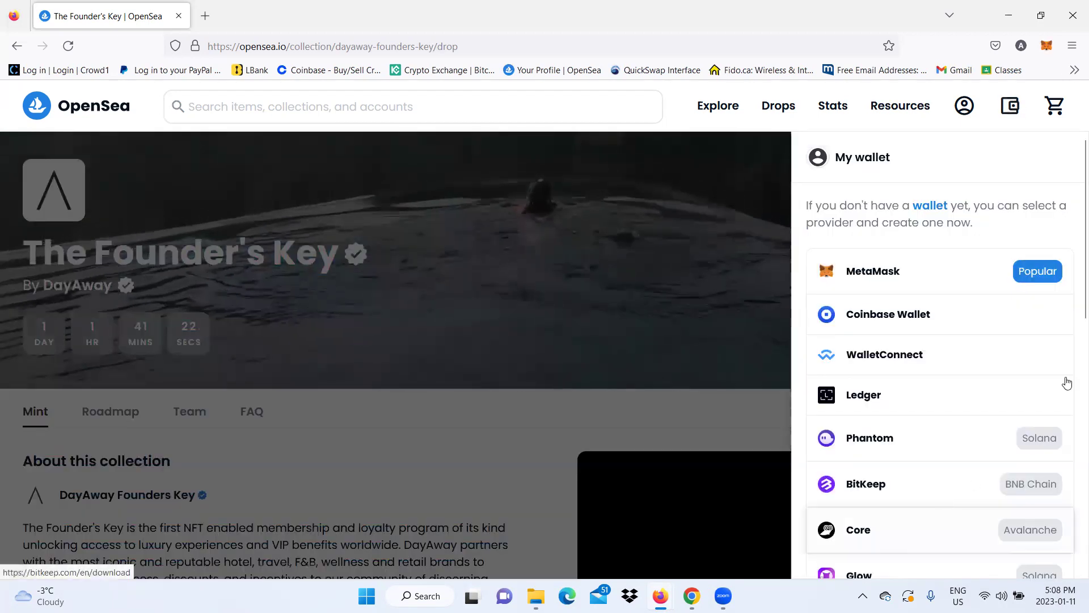
left_click(1074, 298)
Step: Open the wallet pane, expand the full list of wallet providers, look through the supported wallets, and close the pane
left_click(1010, 107)
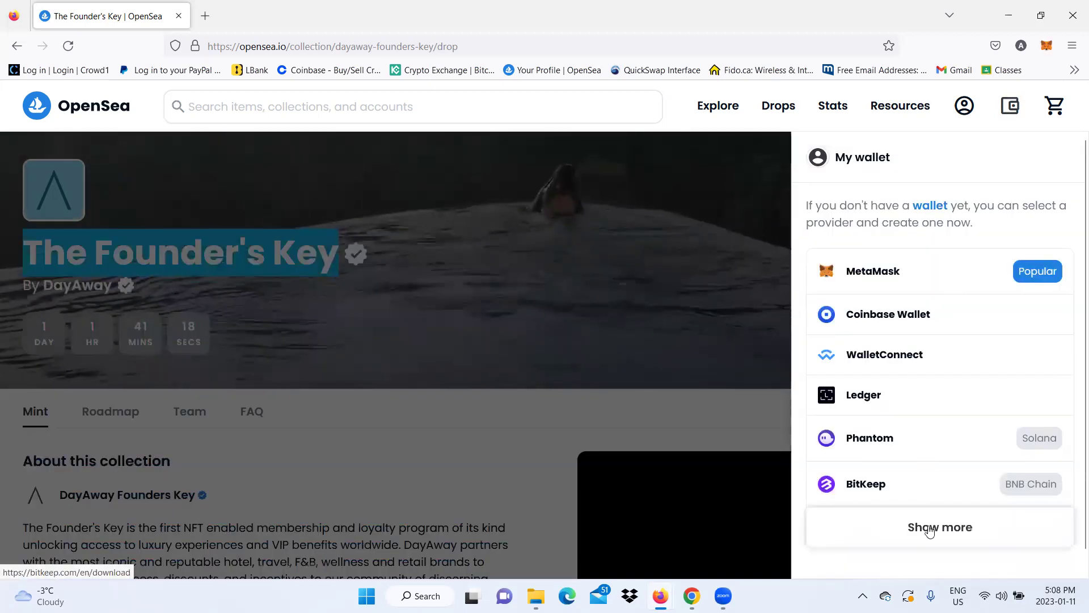
left_click(927, 527)
scroll(929, 531, "down", 10)
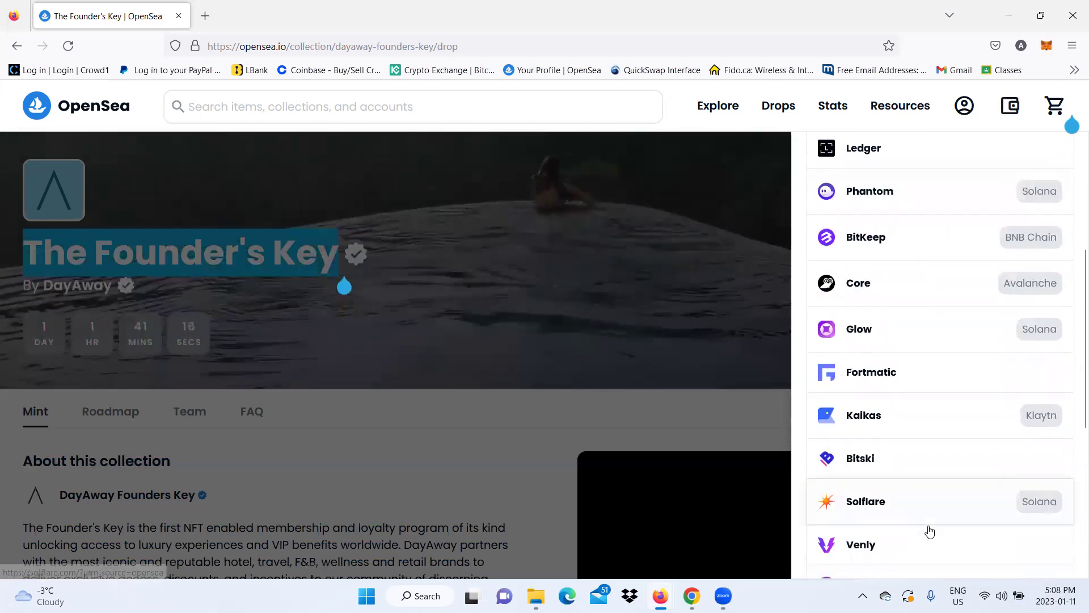
scroll(929, 530, "up", 7)
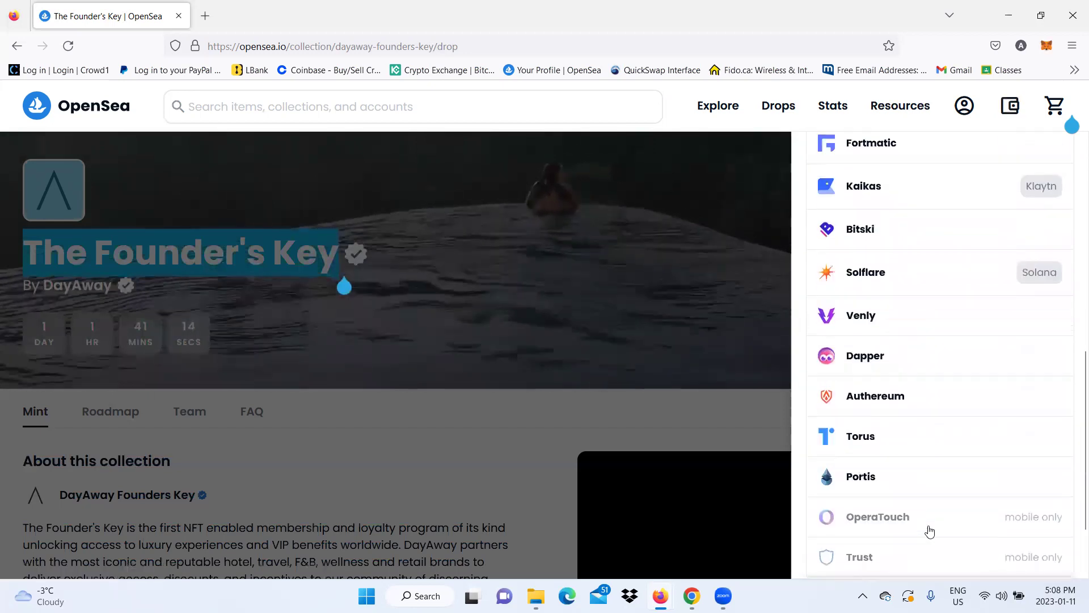
scroll(929, 531, "up", 3)
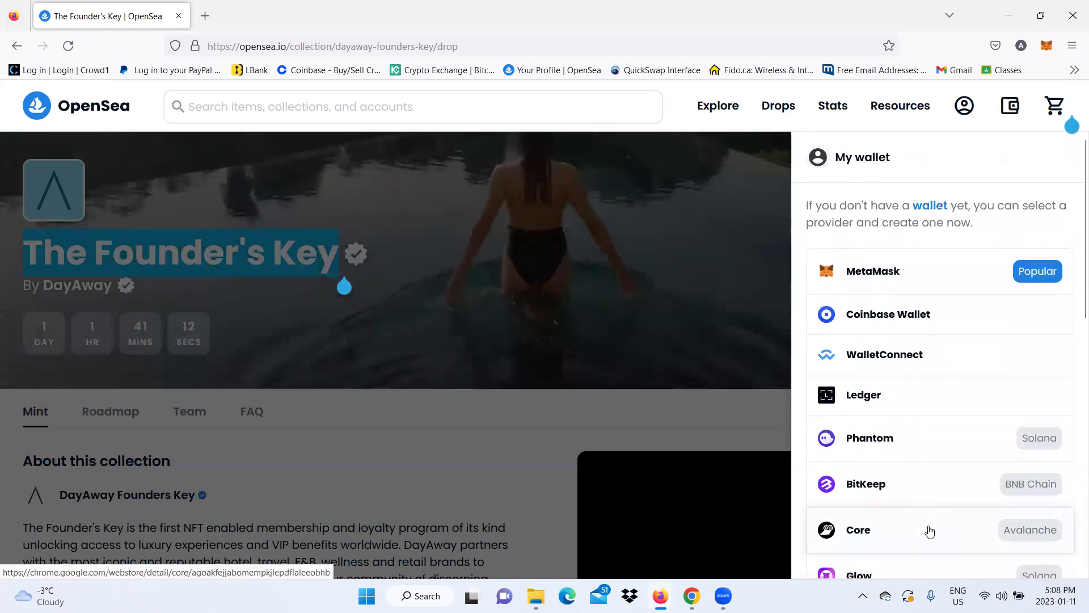
left_click(994, 226)
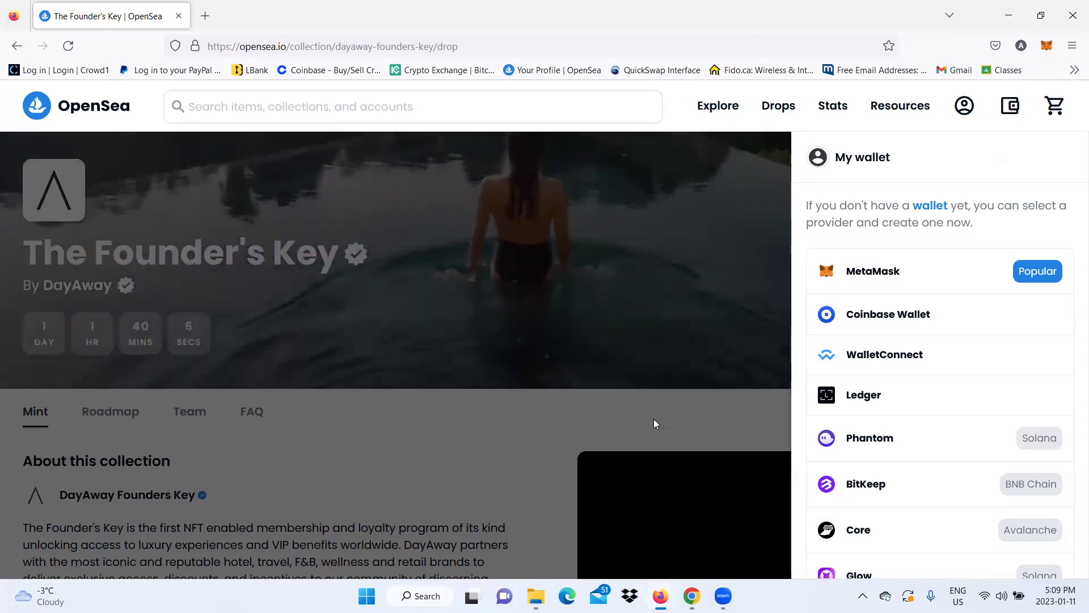
left_click(654, 419)
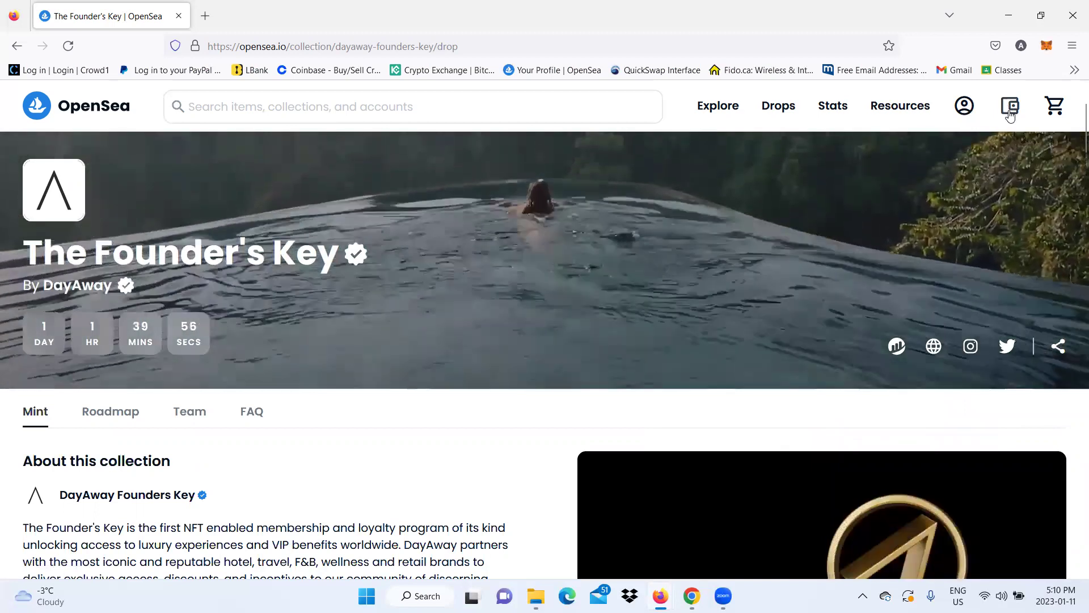
Step: Connect the MetaMask wallet to OpenSea, entering the MetaMask password to unlock it
left_click(1009, 113)
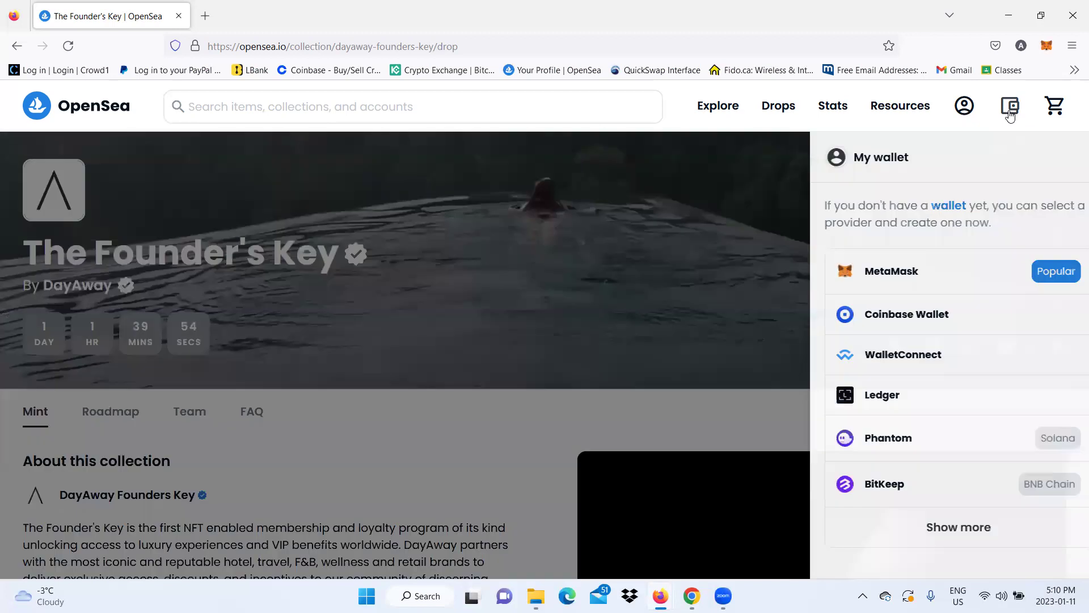
left_click(916, 285)
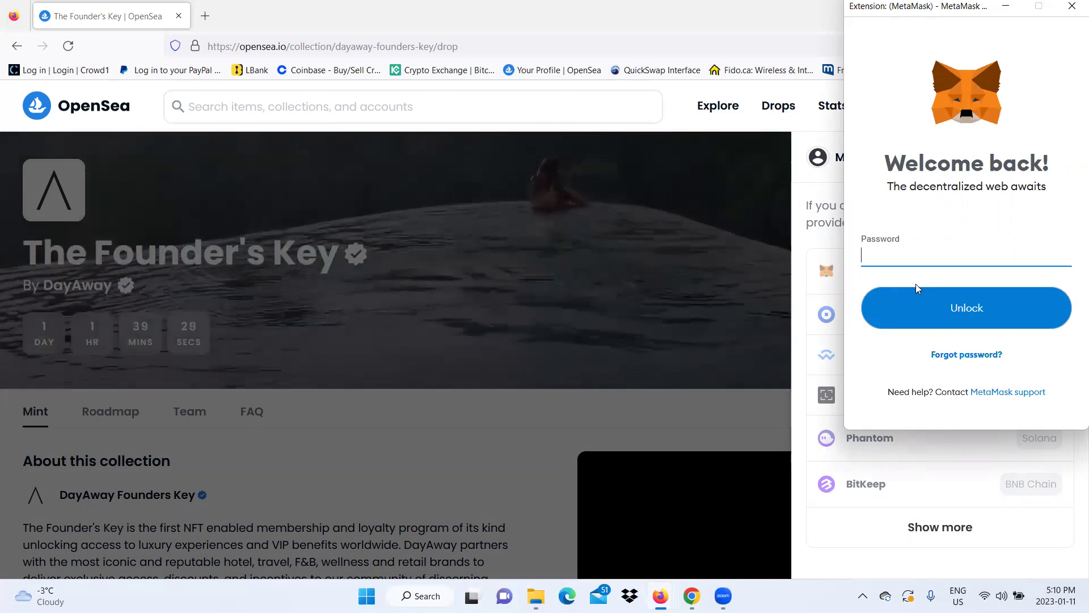
type("*********")
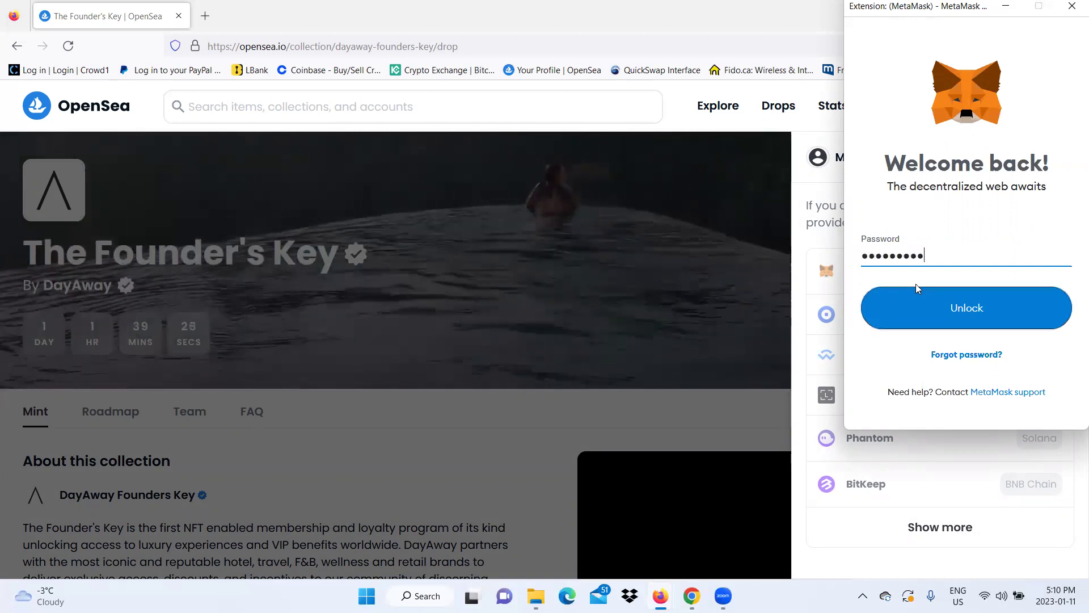
type("*******")
key("Return")
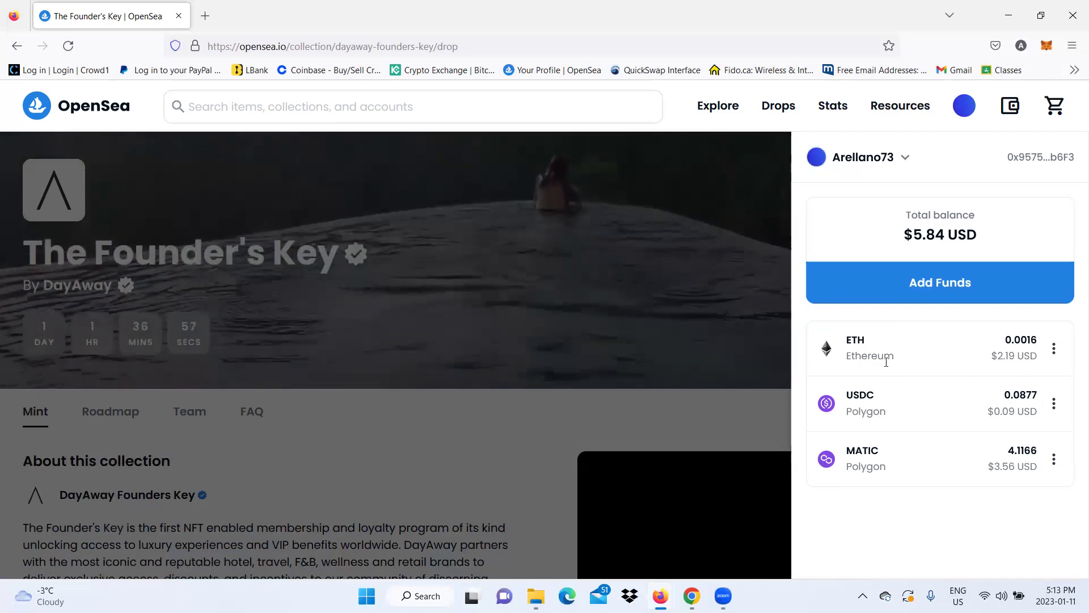
Step: Open the account's profile page and look through its collected NFTs
mouse_move(963, 110)
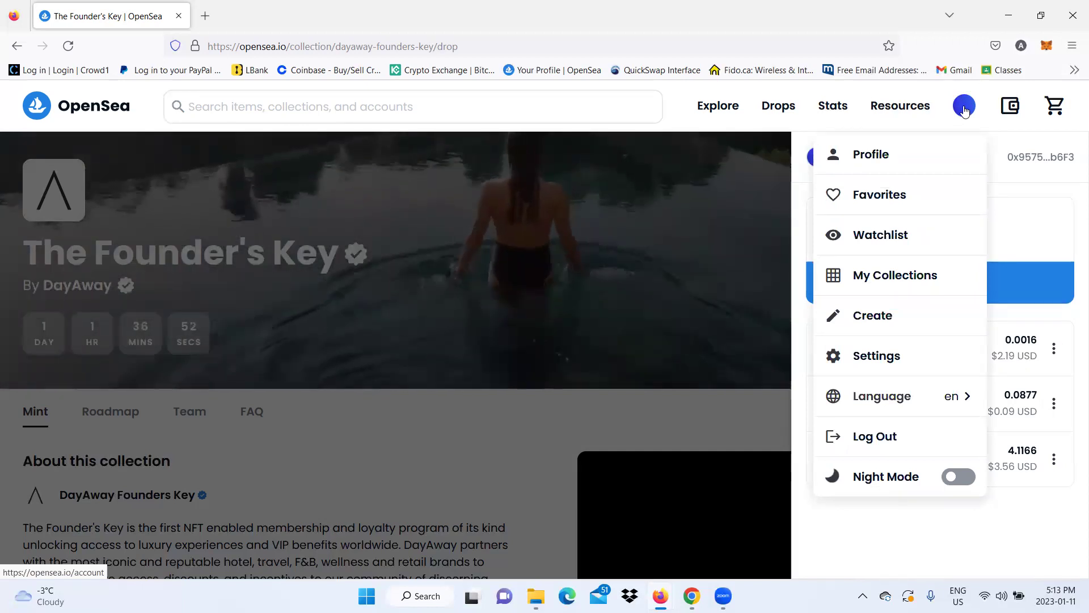
left_click(964, 110)
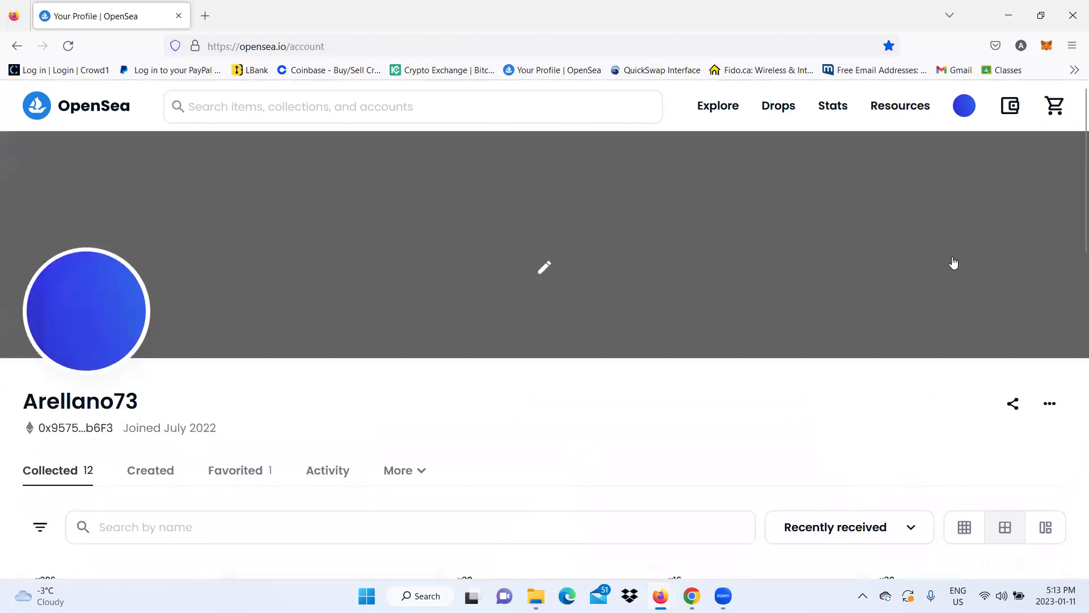
scroll(1074, 198, "down", 1)
scroll(1074, 244, "down", 4)
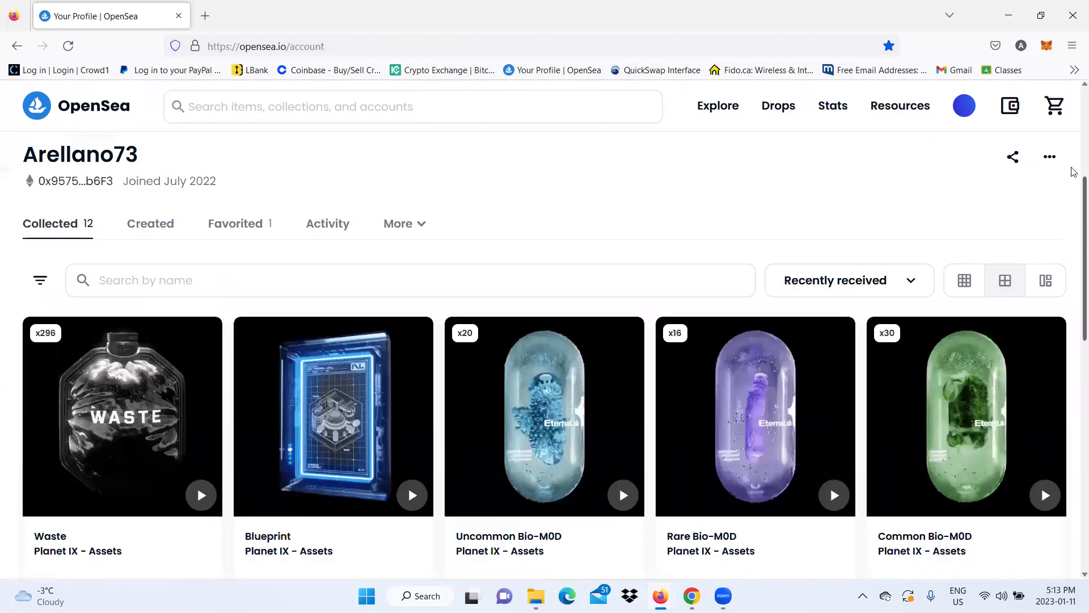
scroll(1073, 173, "up", 2)
scroll(1073, 181, "down", 2)
scroll(1074, 190, "up", 5)
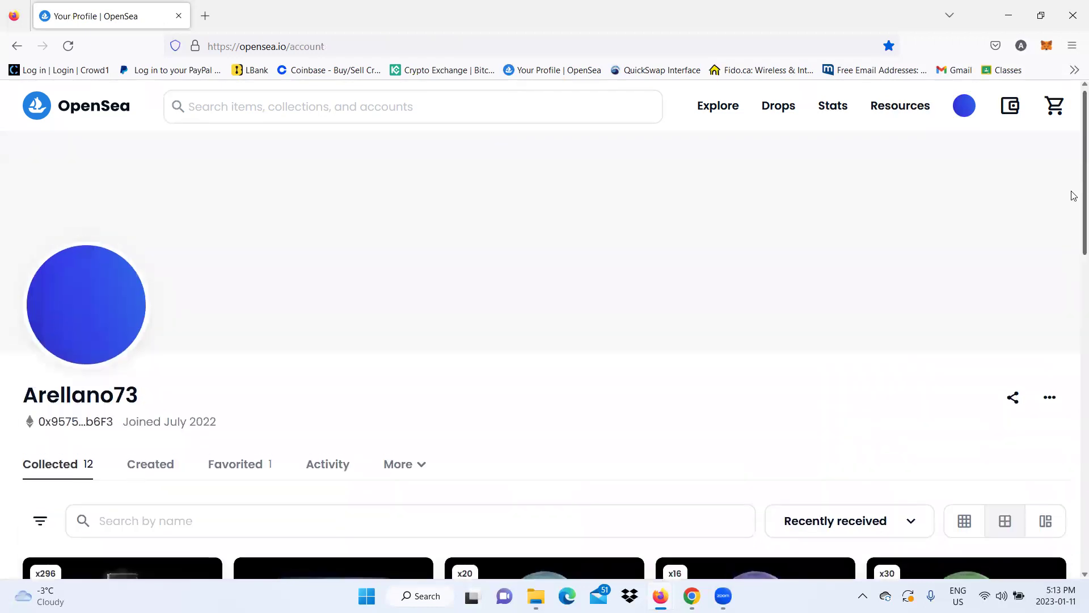
scroll(1074, 196, "down", 4)
scroll(1074, 197, "up", 3)
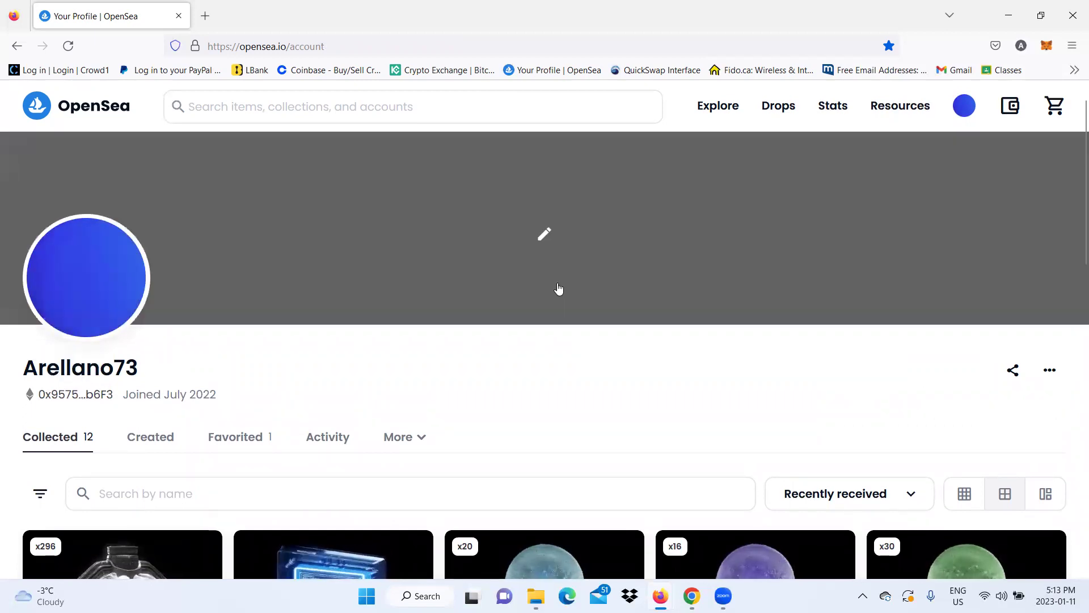
scroll(1074, 215, "down", 1)
scroll(1072, 239, "down", 1)
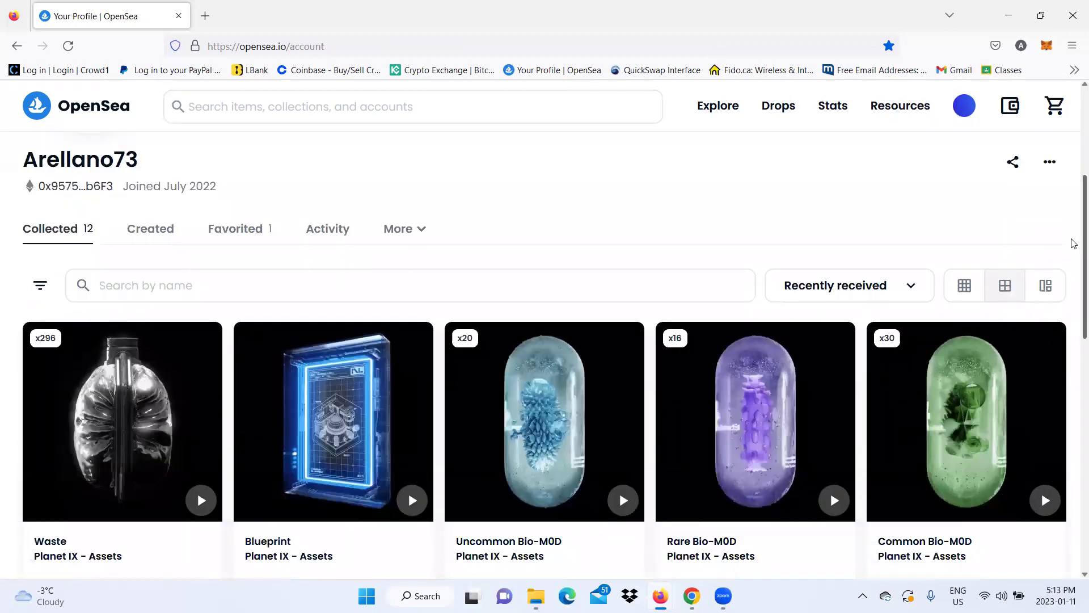
scroll(1074, 276, "down", 5)
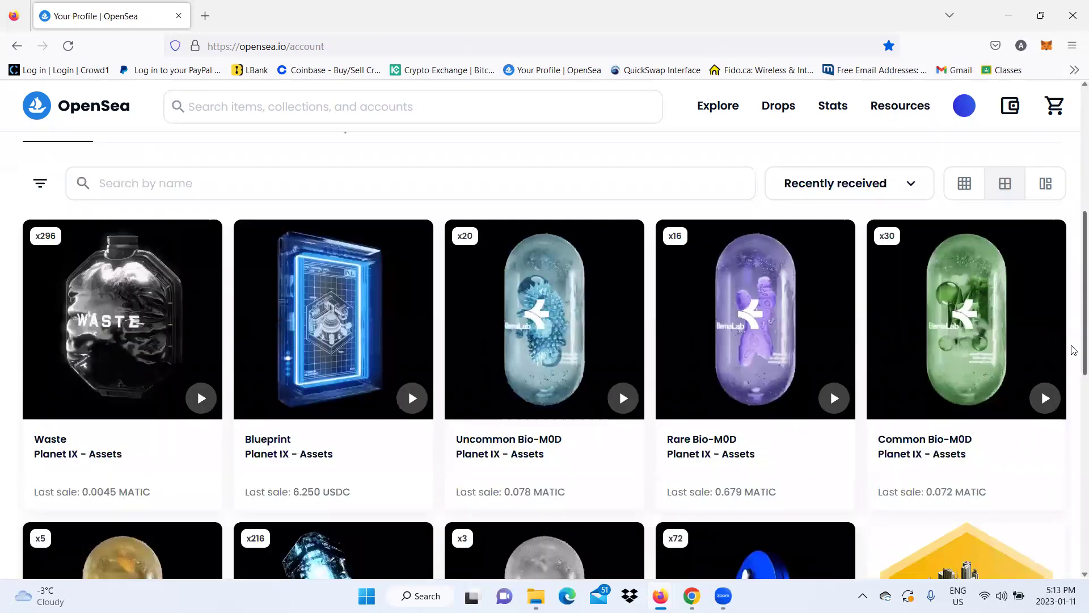
scroll(1074, 238, "up", 6)
scroll(1074, 229, "up", 4)
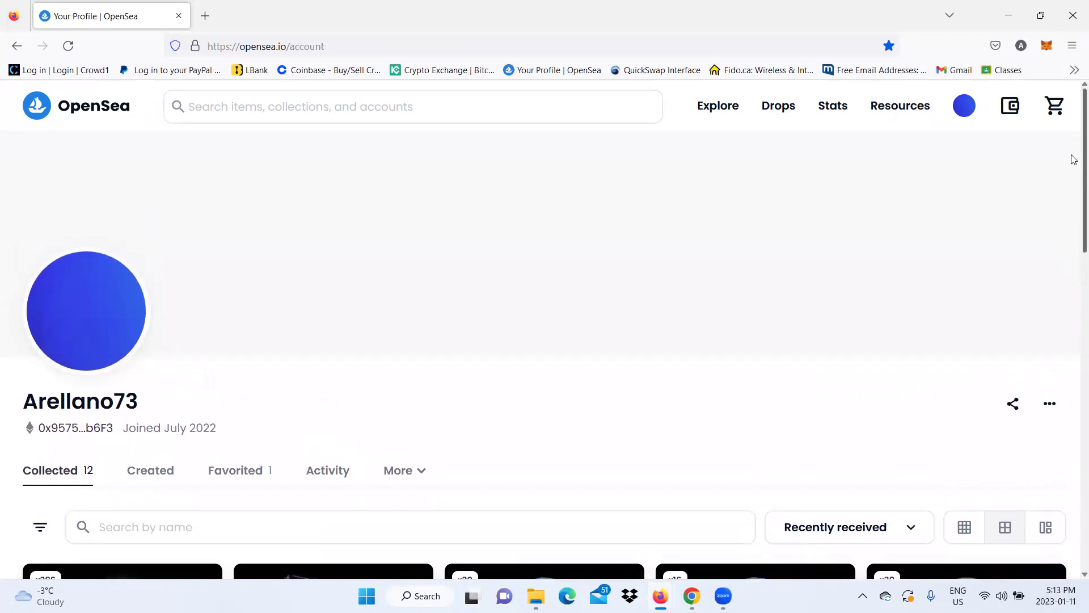
scroll(1074, 153, "down", 5)
scroll(1074, 261, "up", 1)
scroll(1073, 269, "down", 5)
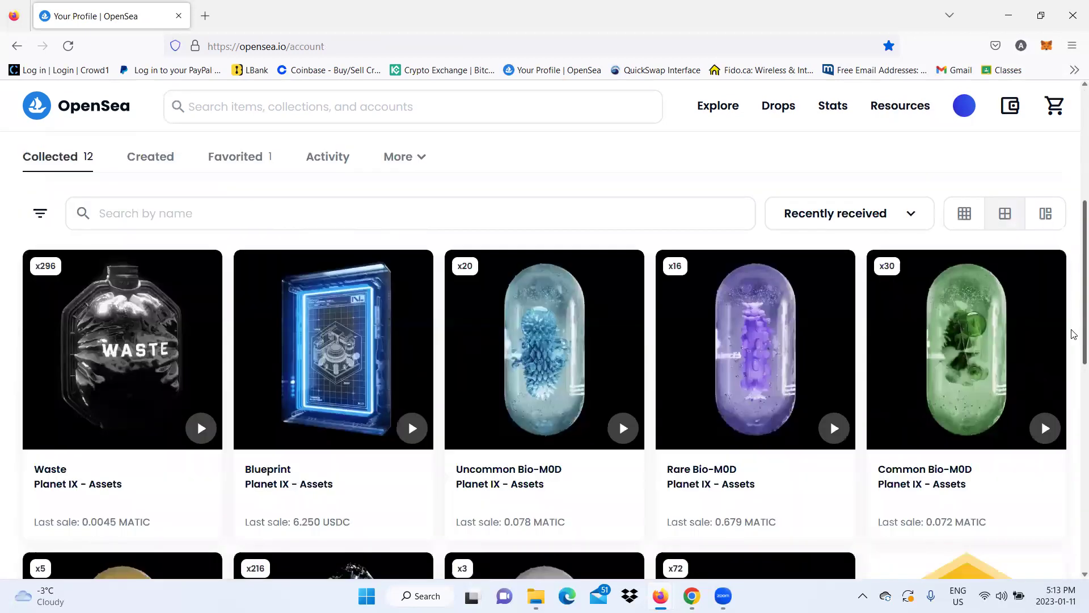
scroll(1073, 227, "up", 7)
scroll(1075, 148, "down", 3)
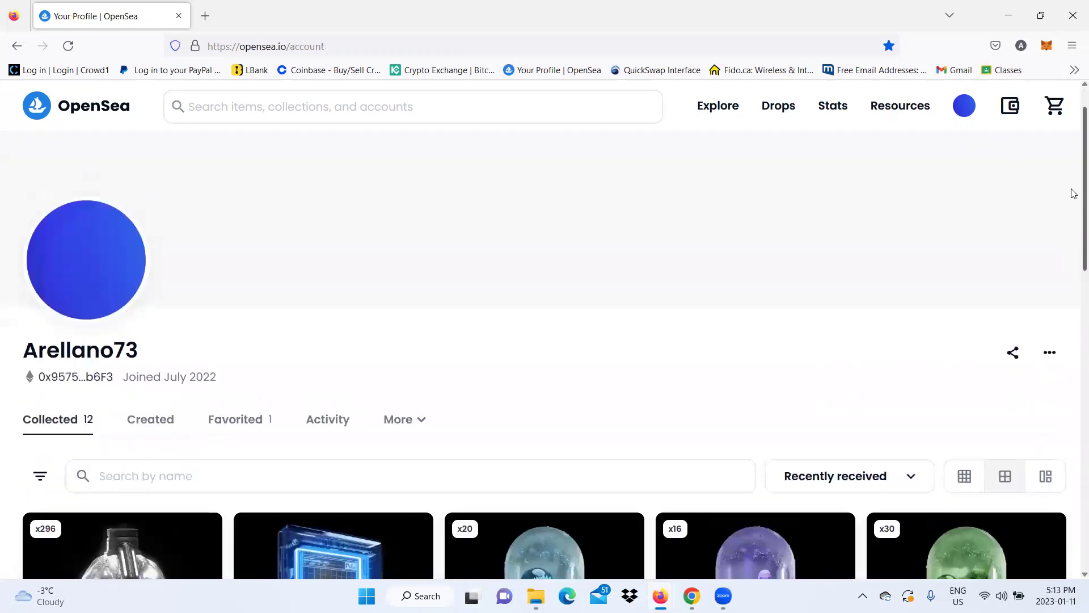
scroll(1074, 124, "up", 3)
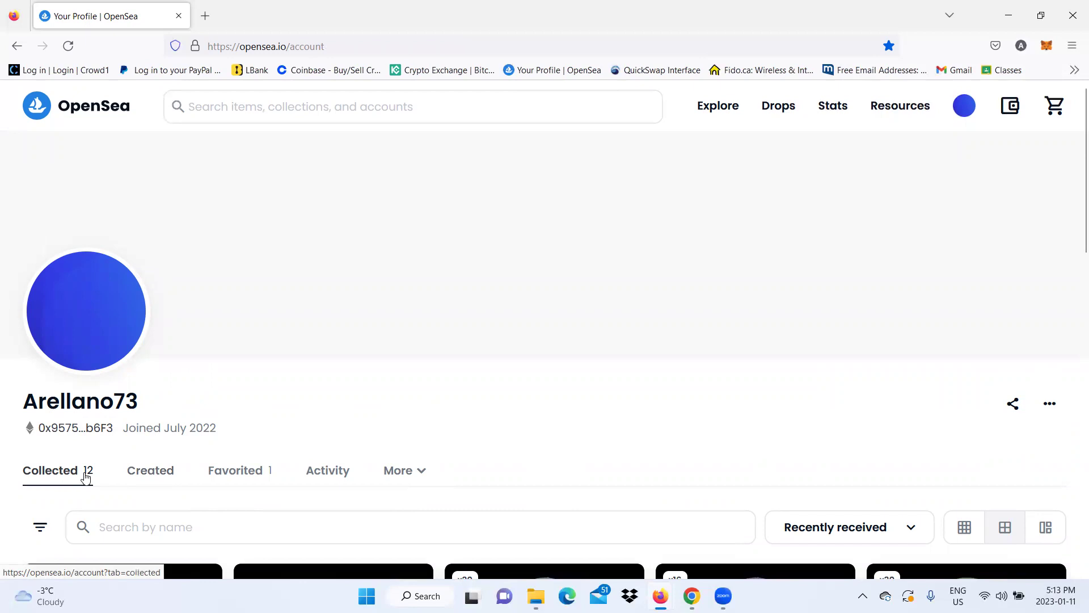
Step: View the profile's created items, followed by its favorited items
left_click(160, 477)
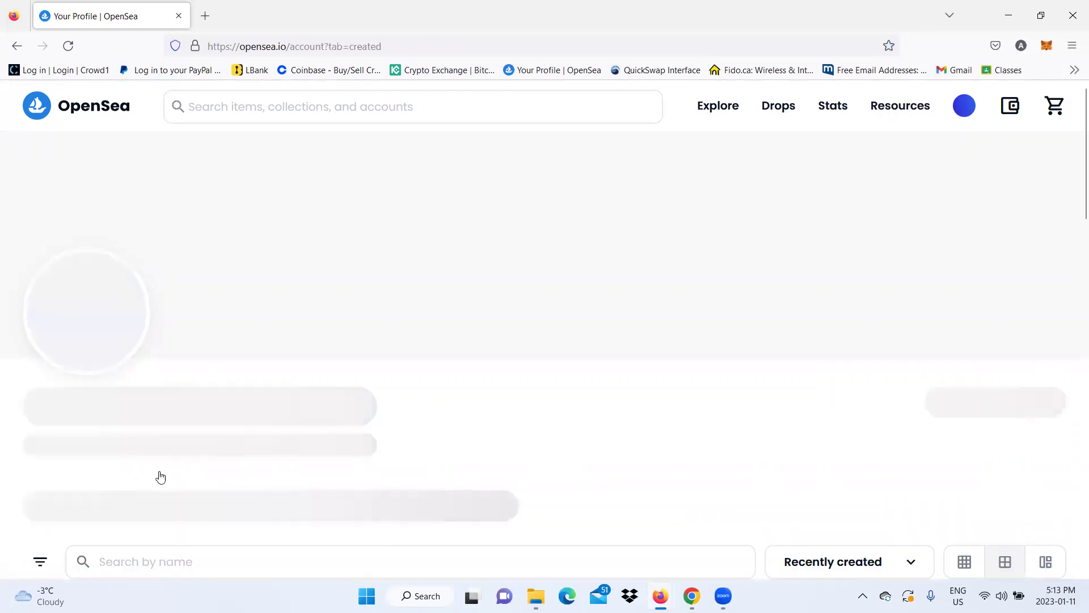
scroll(1040, 364, "down", 2)
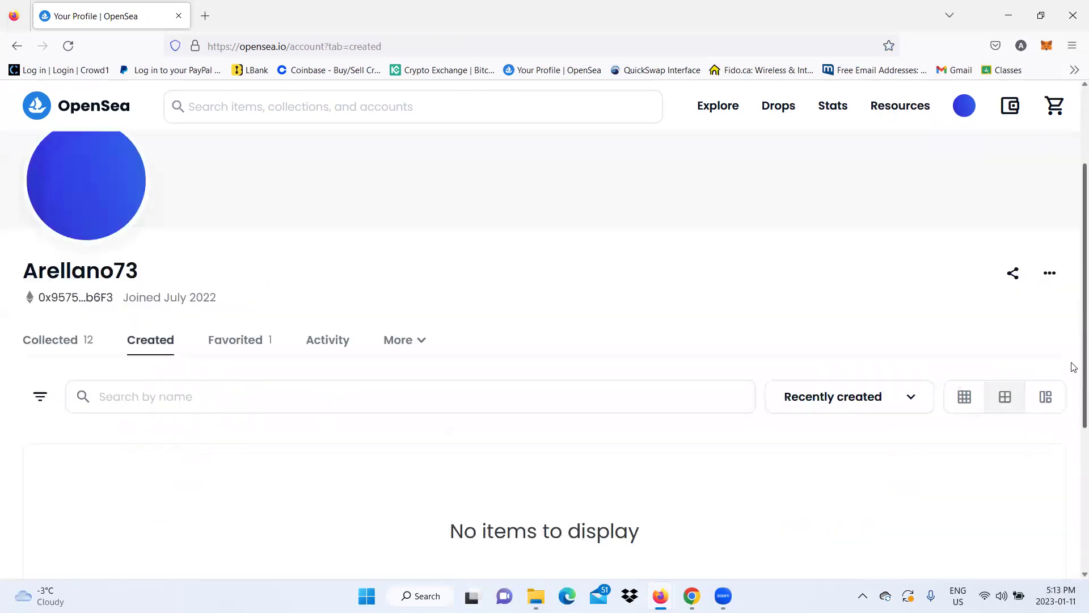
left_click(243, 340)
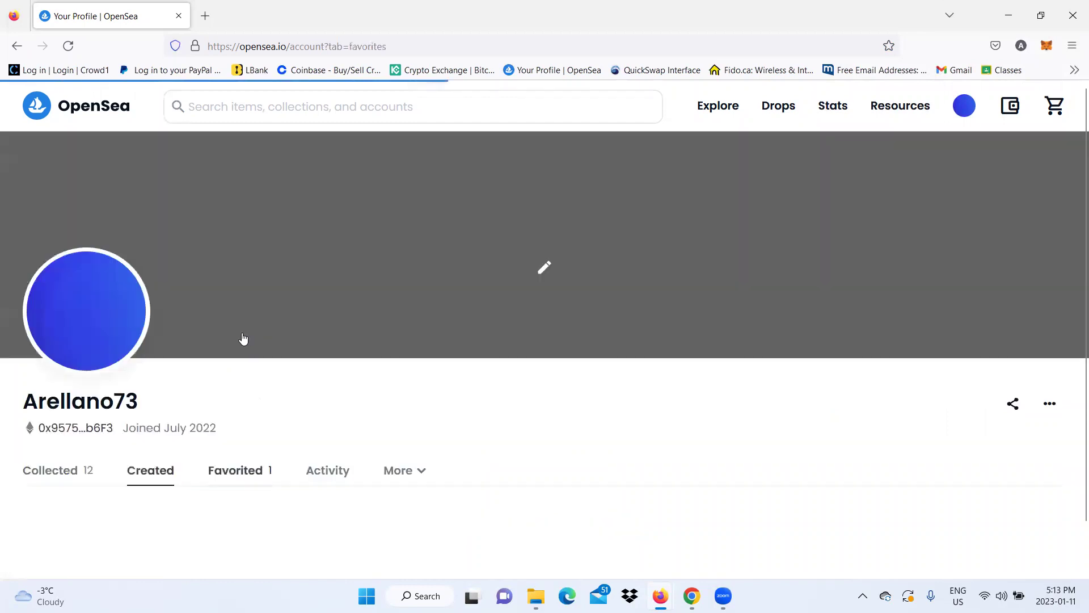
scroll(1074, 197, "down", 3)
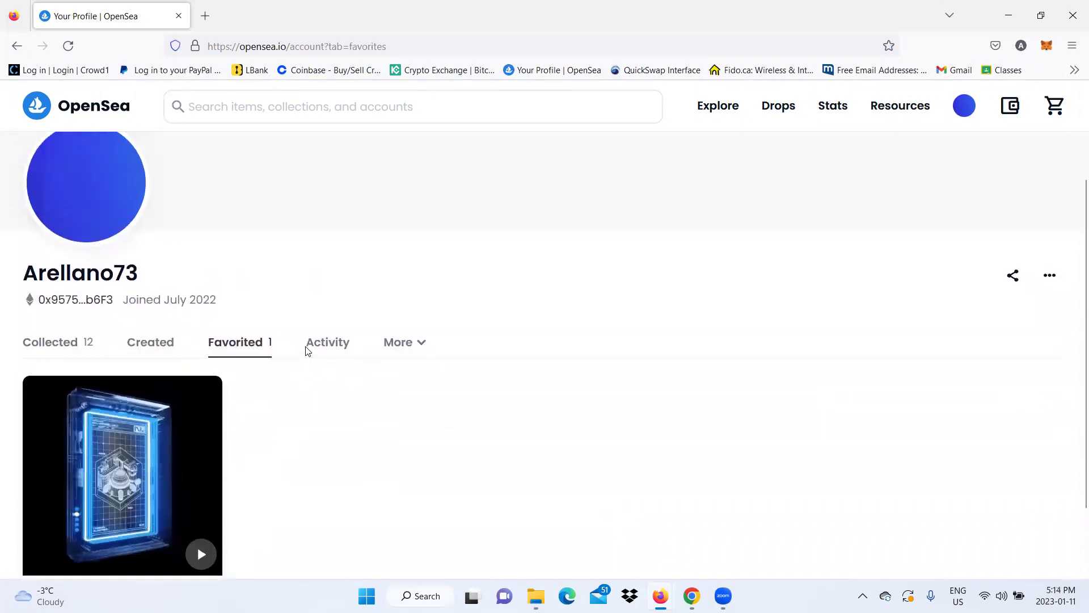
Step: Open the profile's activity history and look through the listed item transfers
left_click(328, 344)
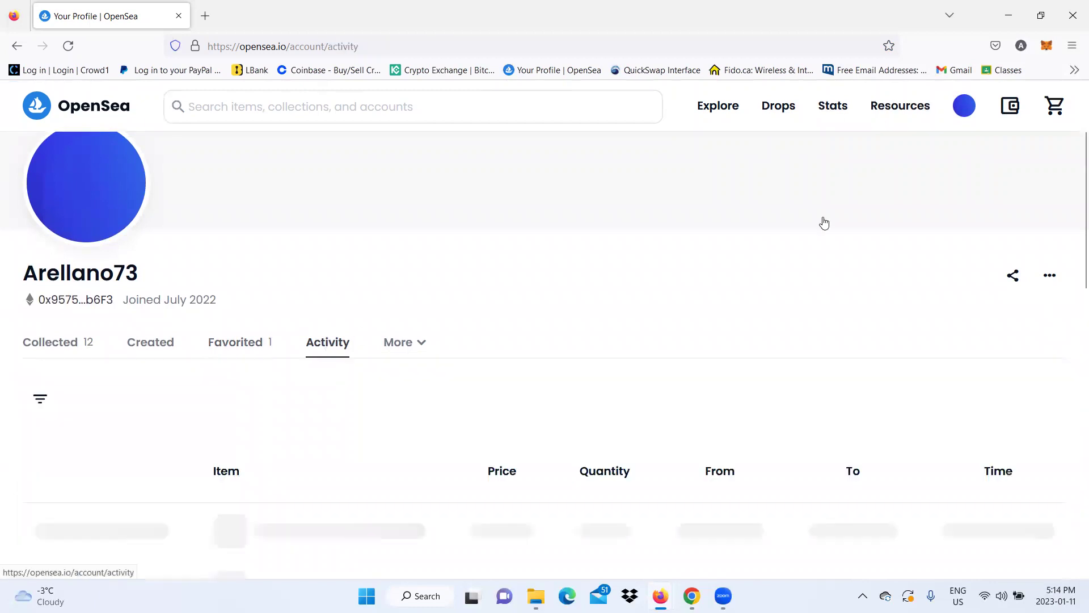
scroll(1072, 317, "down", 5)
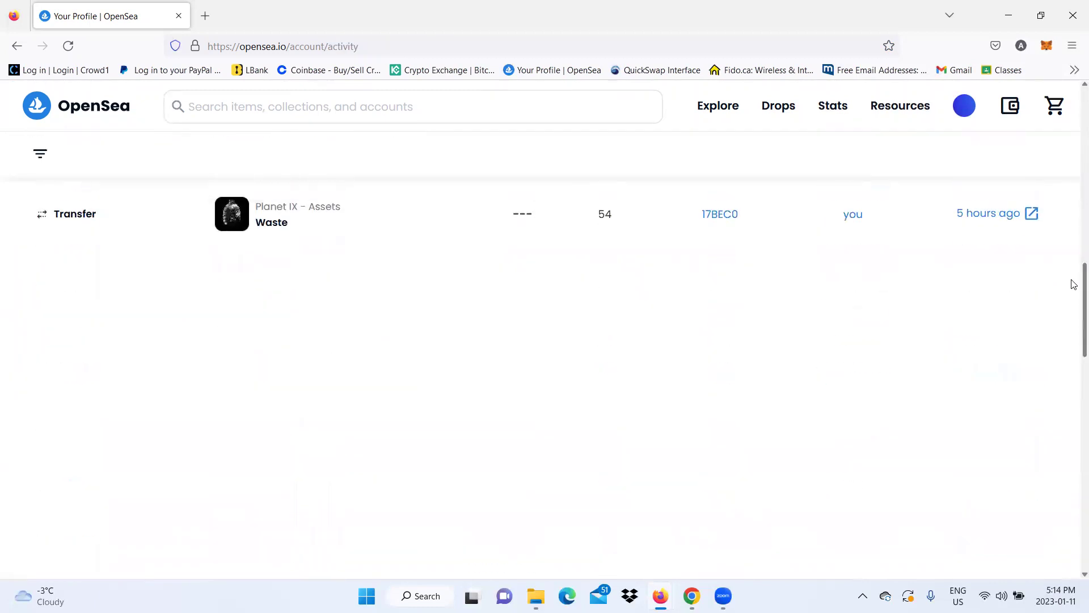
scroll(1075, 235, "up", 5)
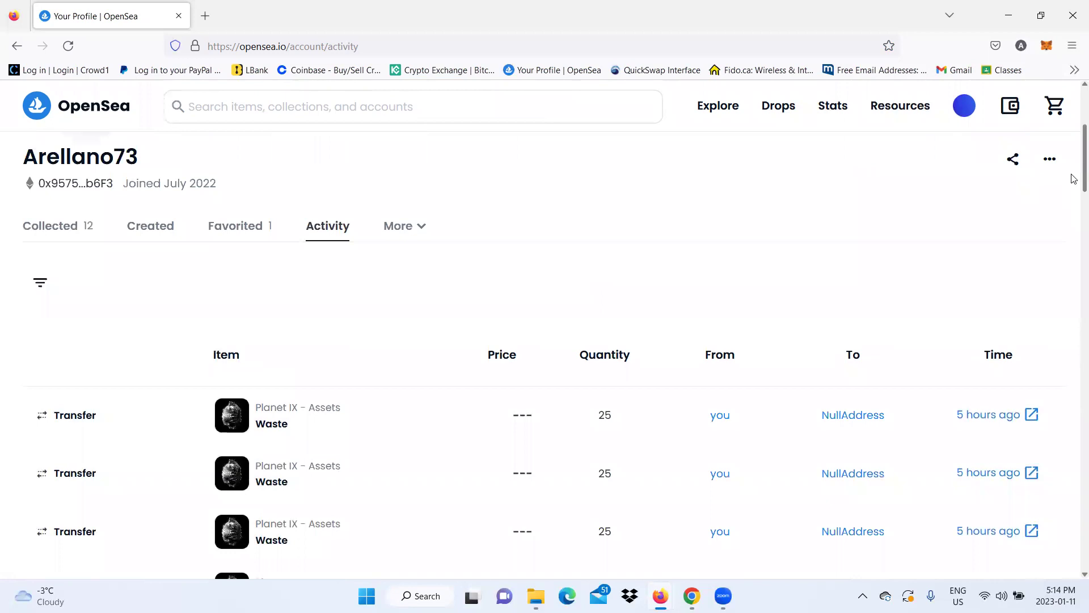
scroll(1074, 170, "down", 4)
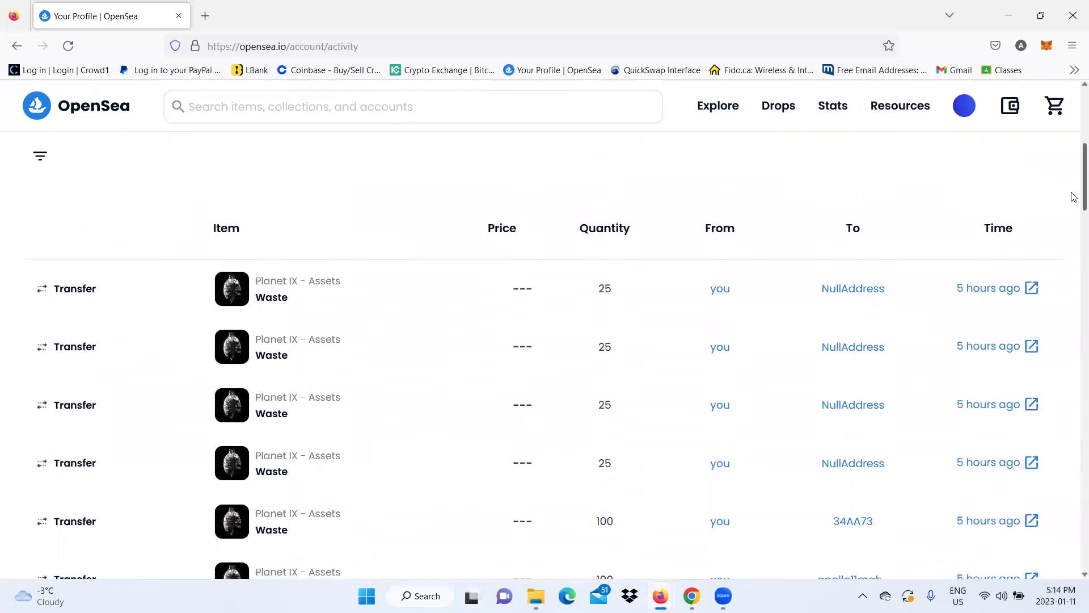
Step: Examine the transfer entries in the activity history, including their quantities, senders, recipients and times
scroll(1074, 200, "down", 3)
scroll(1074, 182, "up", 5)
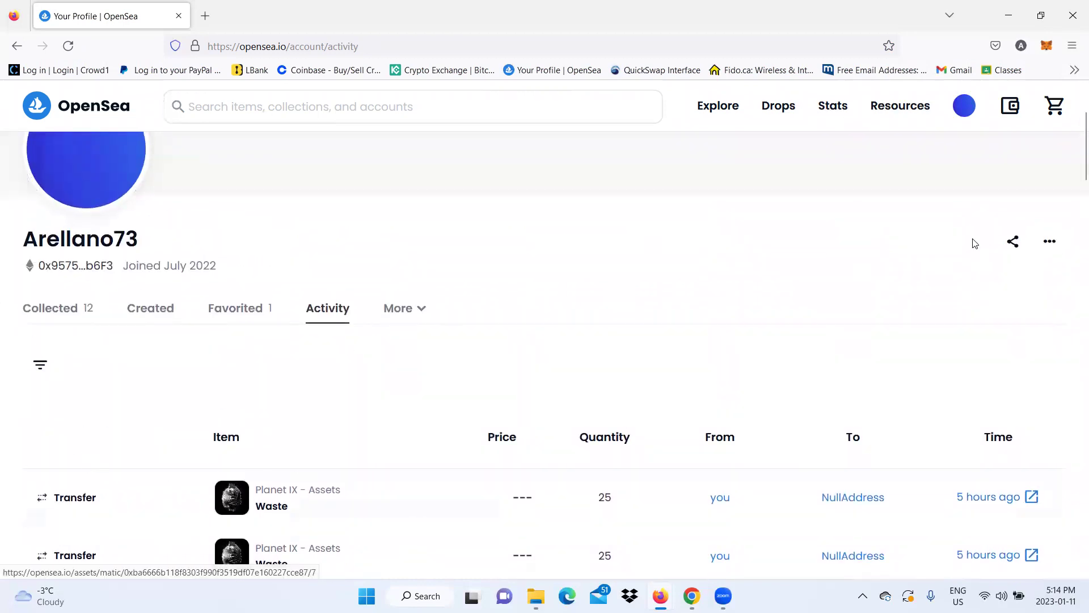
scroll(1074, 190, "down", 1)
scroll(1074, 190, "down", 2)
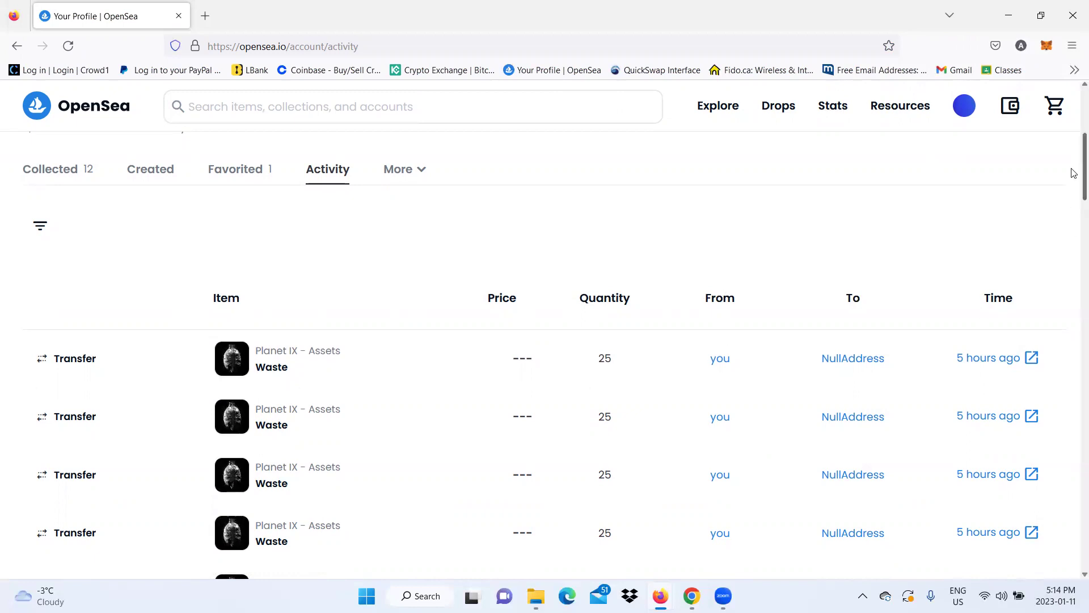
scroll(1074, 173, "down", 5)
scroll(1074, 164, "up", 4)
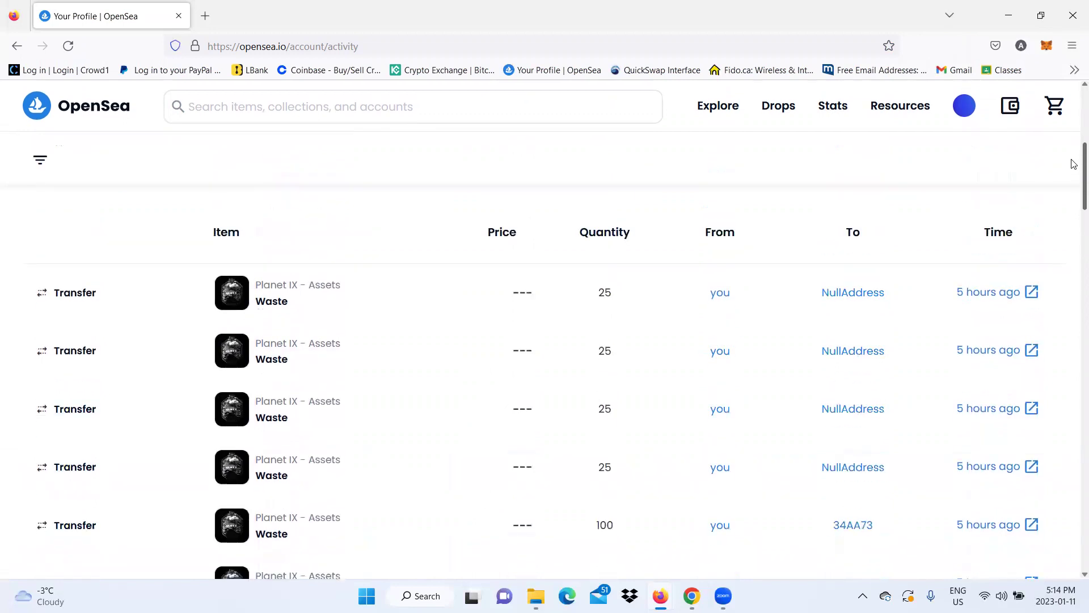
scroll(1075, 165, "up", 4)
scroll(1074, 167, "down", 4)
scroll(1075, 171, "up", 1)
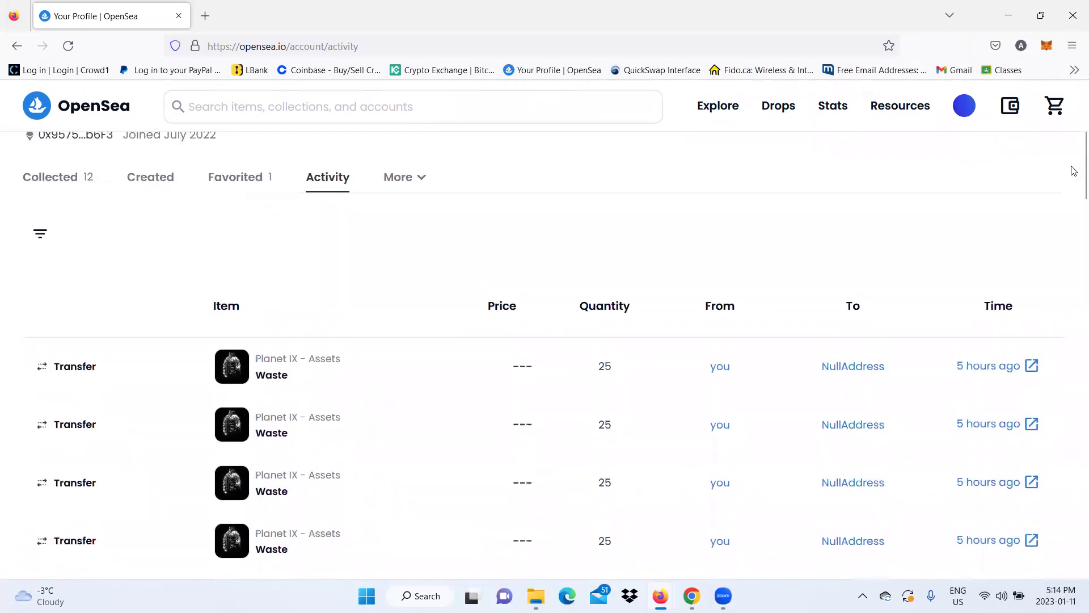
mouse_move(976, 370)
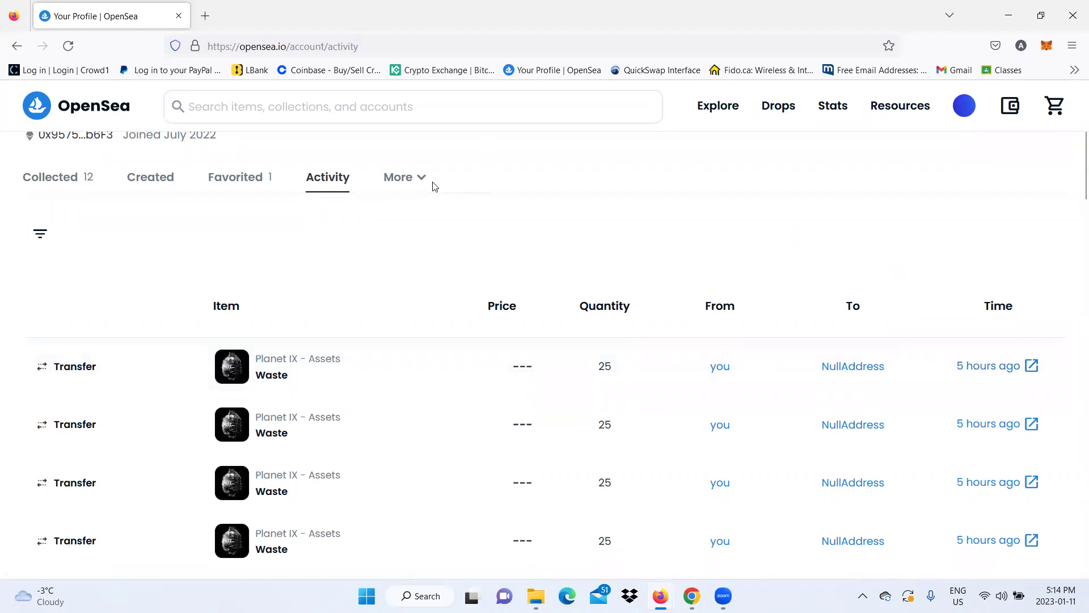
Step: Open the profile's hidden items and look through the listed NFTs
left_click(404, 180)
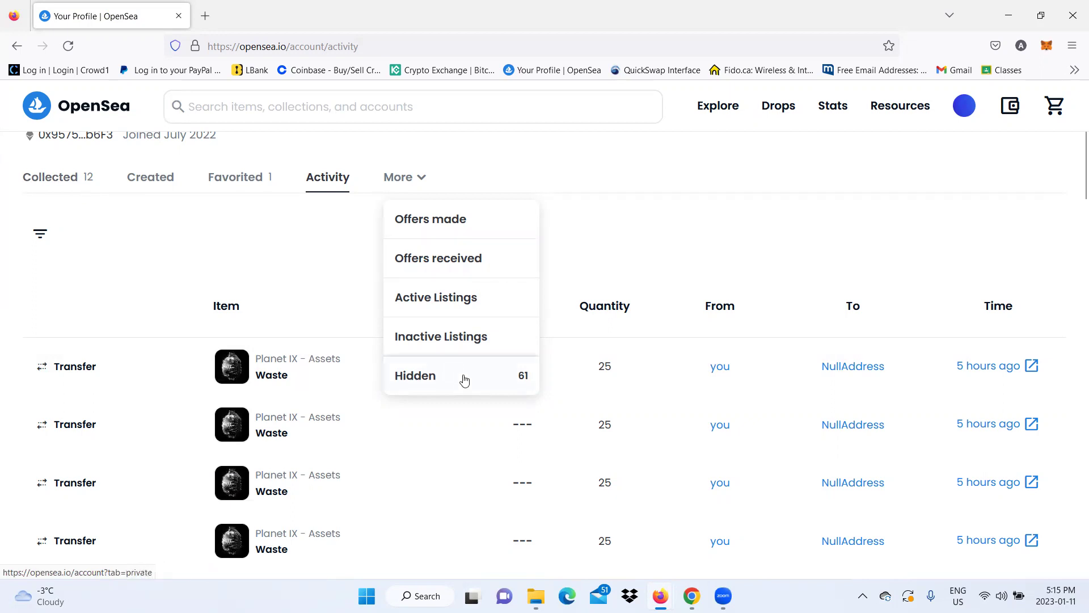
left_click(426, 384)
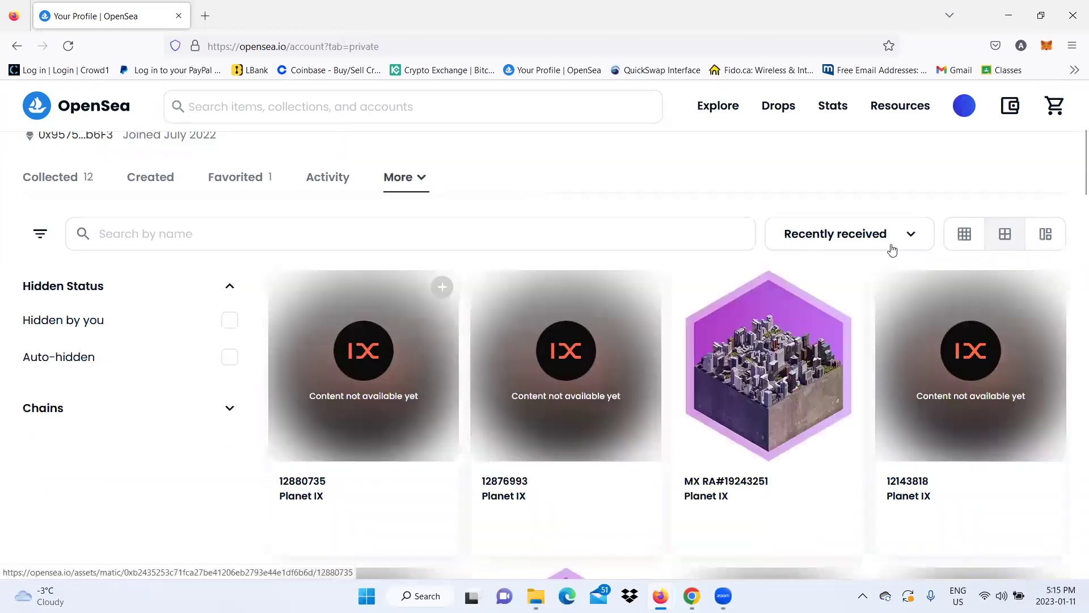
scroll(1076, 173, "down", 5)
scroll(1076, 149, "up", 8)
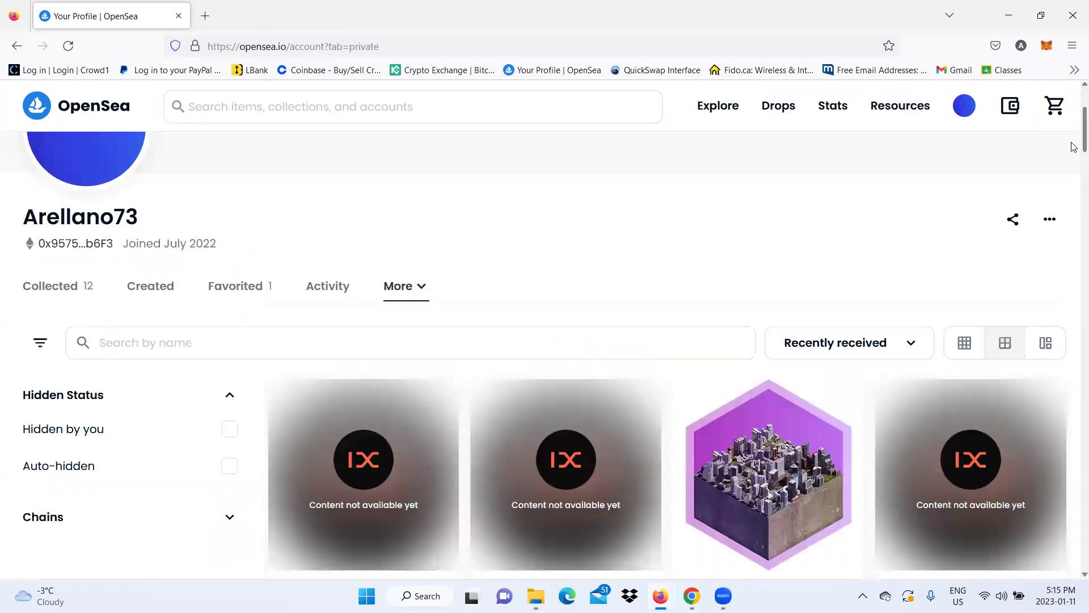
scroll(1074, 203, "down", 7)
scroll(1074, 203, "down", 5)
scroll(1072, 214, "up", 6)
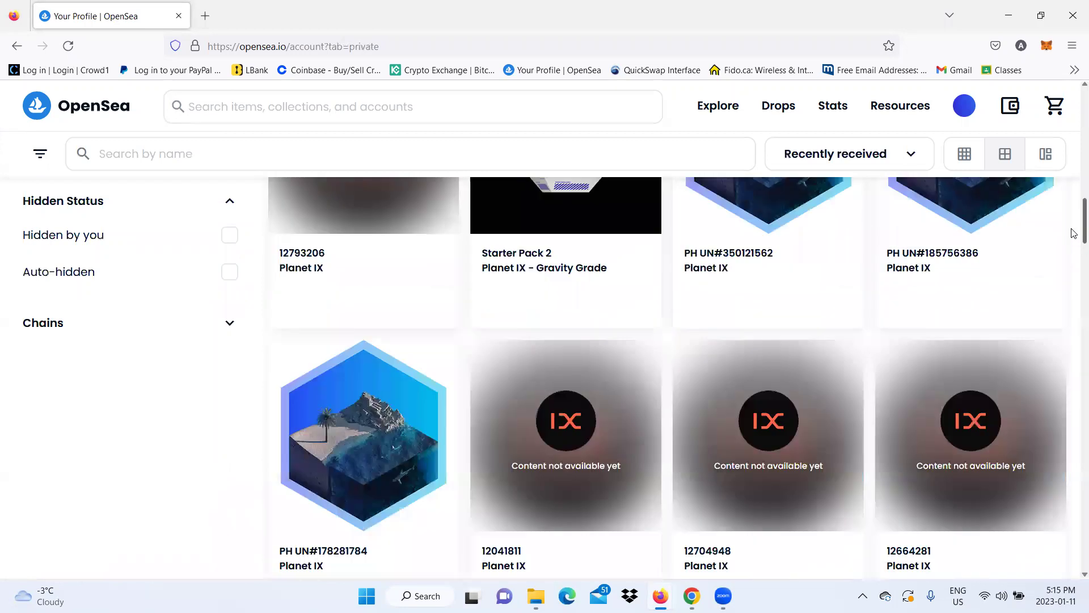
scroll(1074, 173, "up", 8)
scroll(1074, 167, "down", 6)
scroll(1074, 166, "down", 1)
scroll(1073, 167, "up", 3)
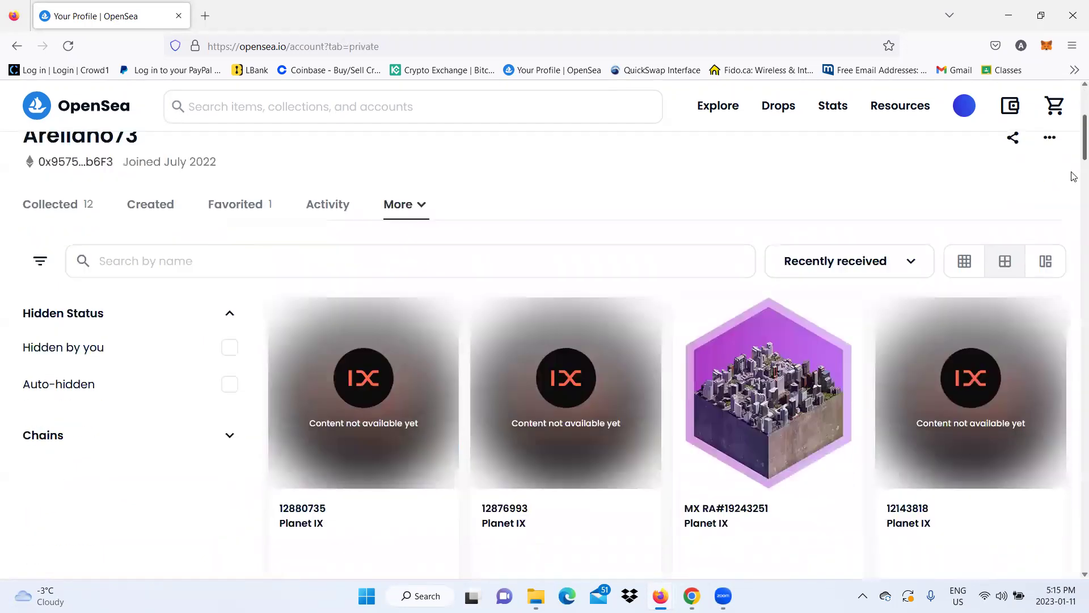
scroll(1073, 170, "down", 10)
scroll(1074, 272, "up", 10)
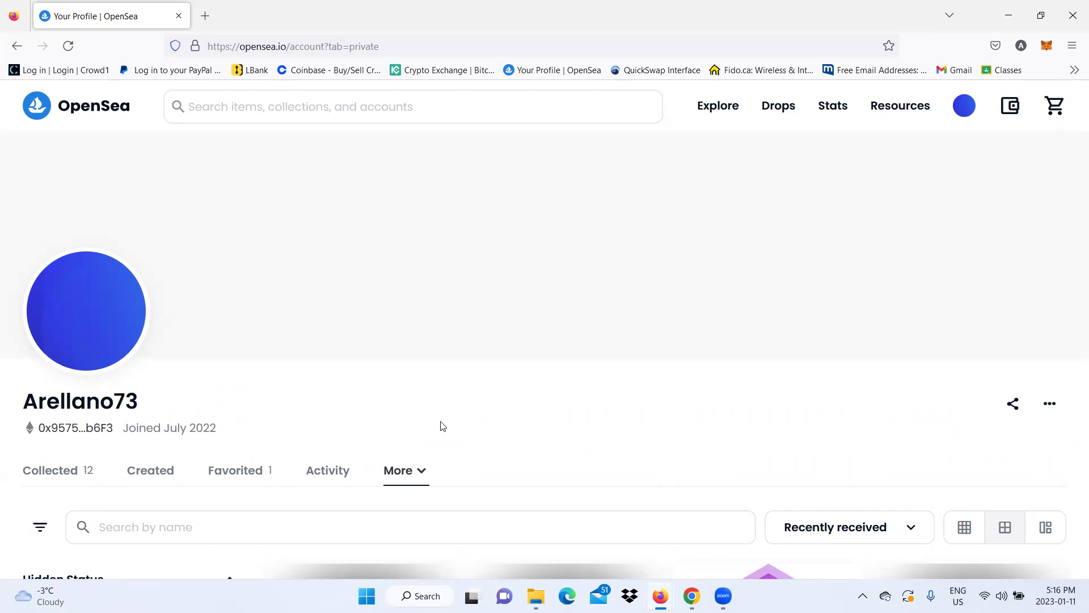
Step: View the connected wallet's total and per-token balances, and return to the hidden items
left_click(1011, 111)
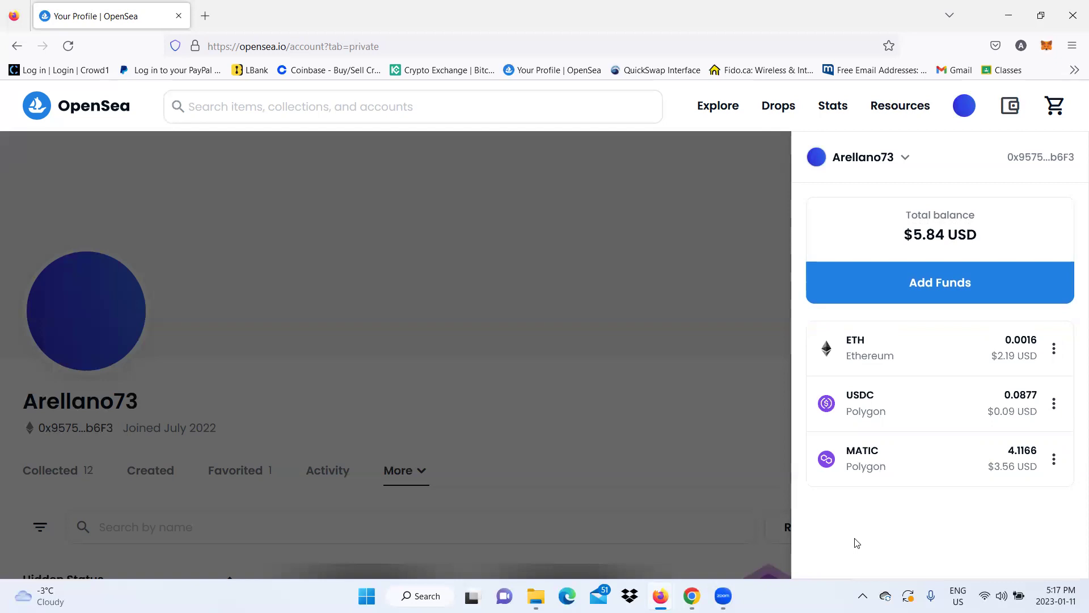
left_click(719, 439)
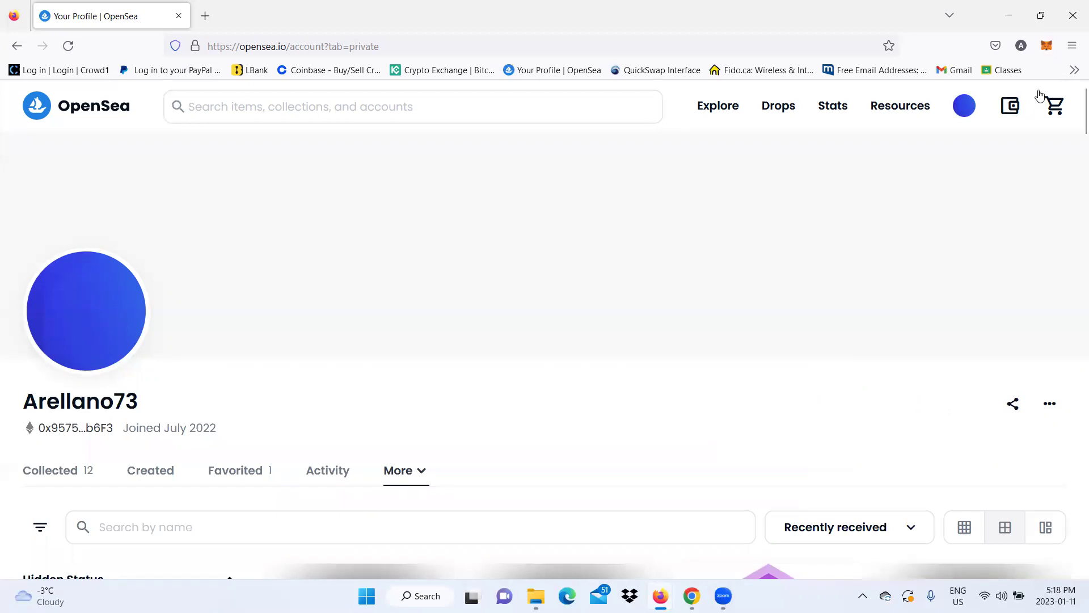
scroll(1074, 163, "down", 6)
scroll(1074, 163, "up", 6)
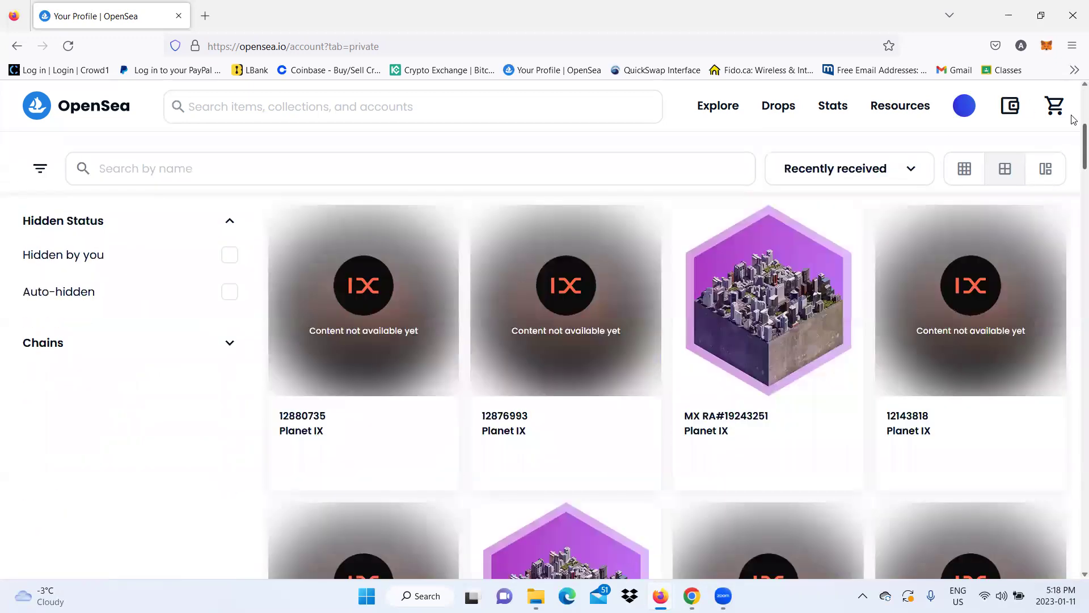